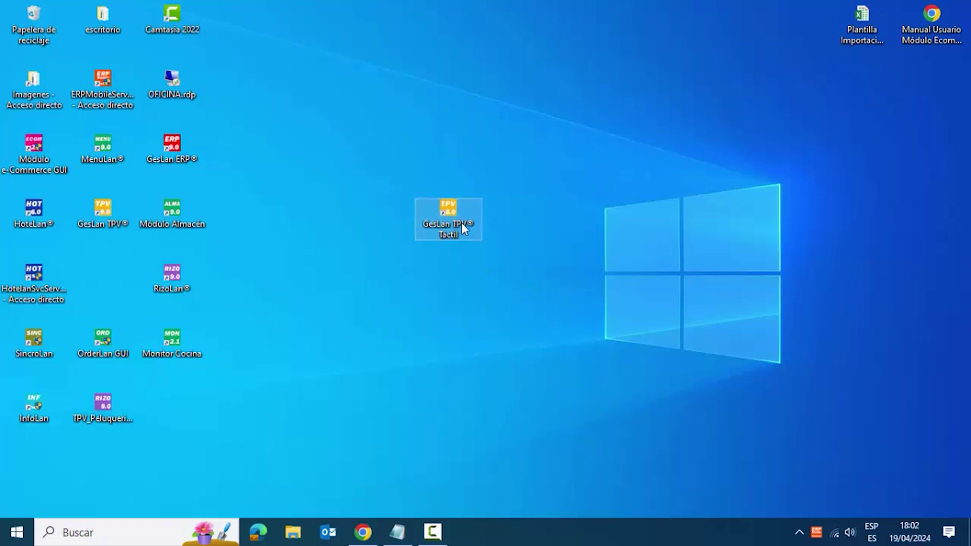
Launch GesLan TPV Táctil, open the VIDEOS GESLAN TPV database as the default connection and identify as the first seller after Administrador
{"action": "double_click", "coordinate": [454, 210]}
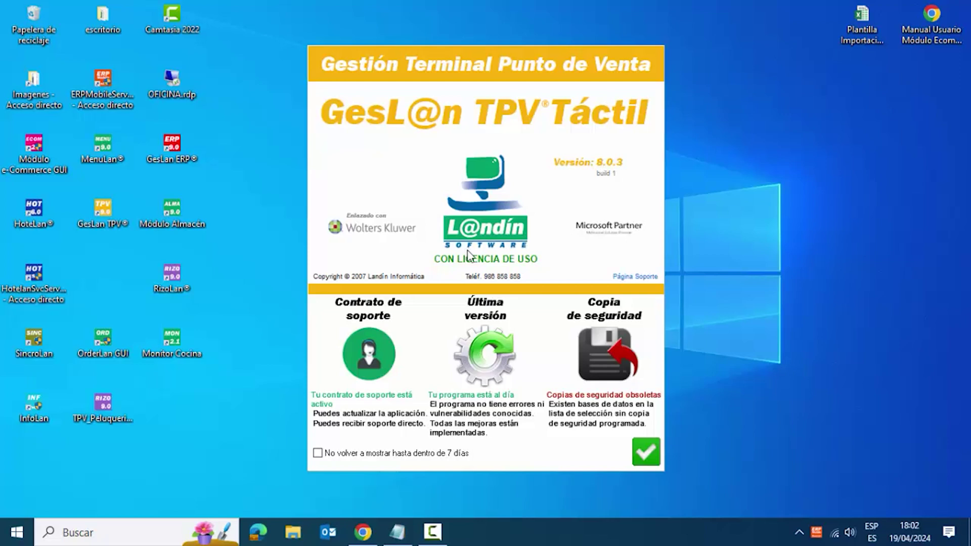
{"action": "left_click", "coordinate": [646, 458]}
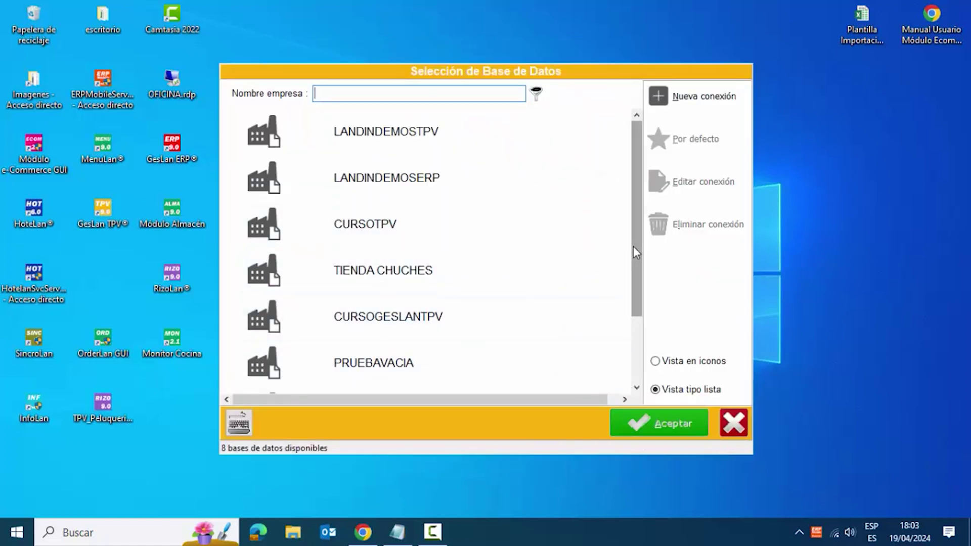
{"action": "left_click_drag", "start_coordinate": [634, 248], "coordinate": [633, 282]}
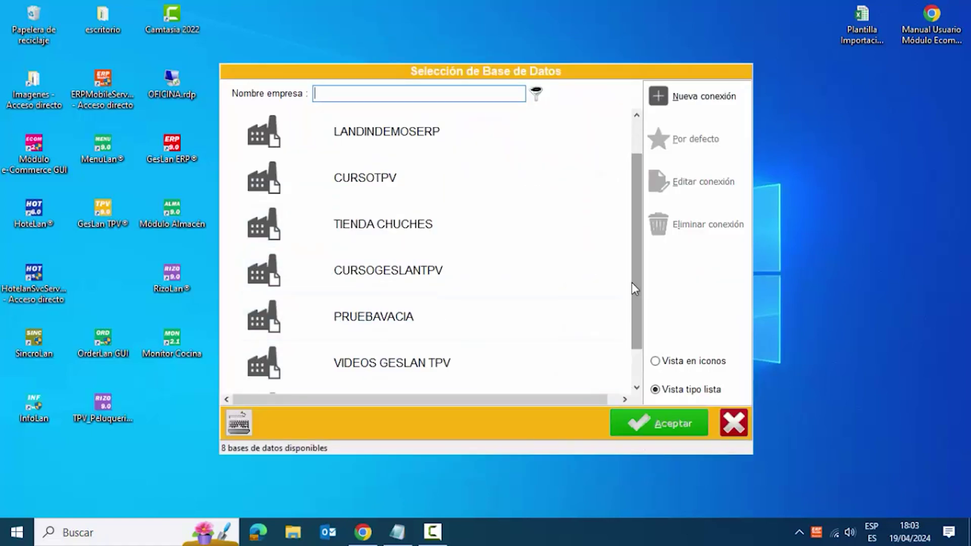
{"action": "left_click", "coordinate": [412, 372]}
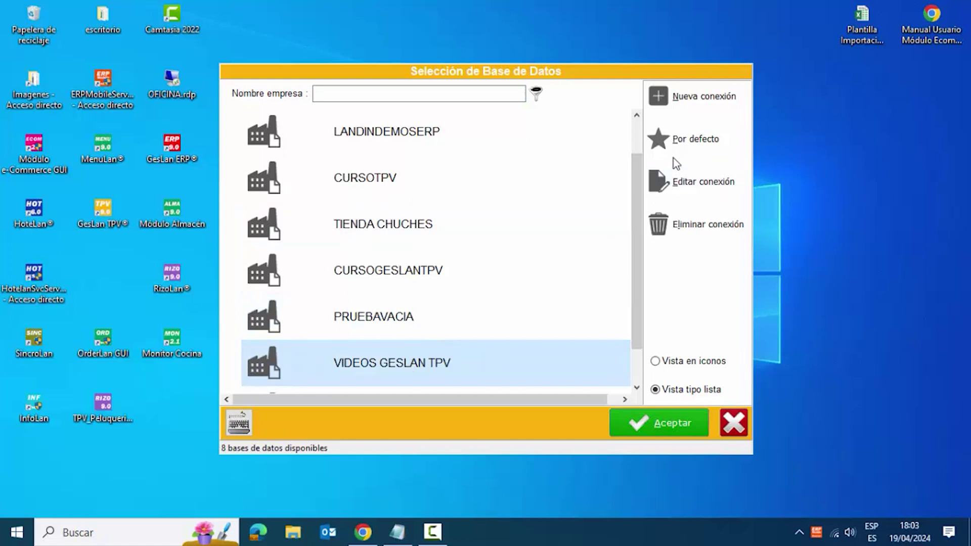
{"action": "left_click", "coordinate": [675, 142]}
{"action": "left_click", "coordinate": [644, 424]}
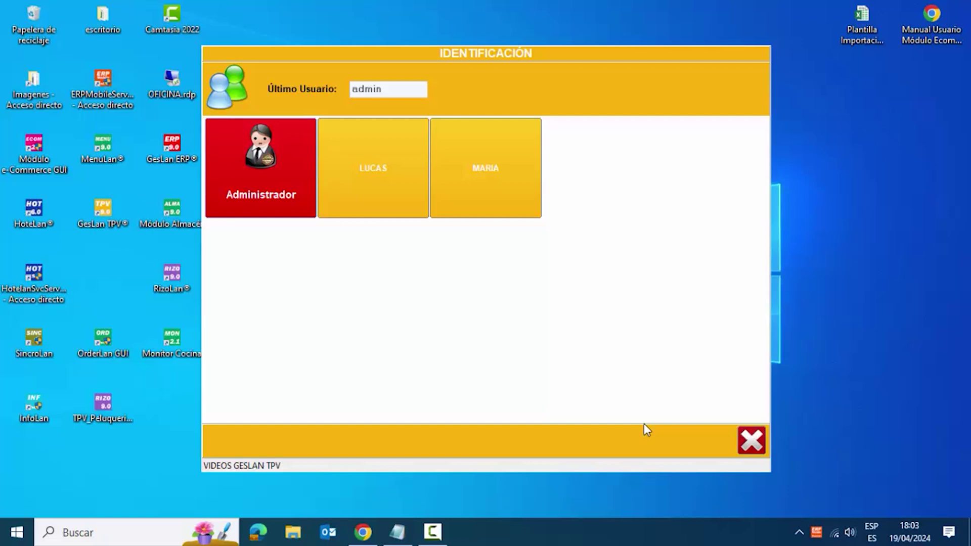
{"action": "left_click", "coordinate": [381, 170]}
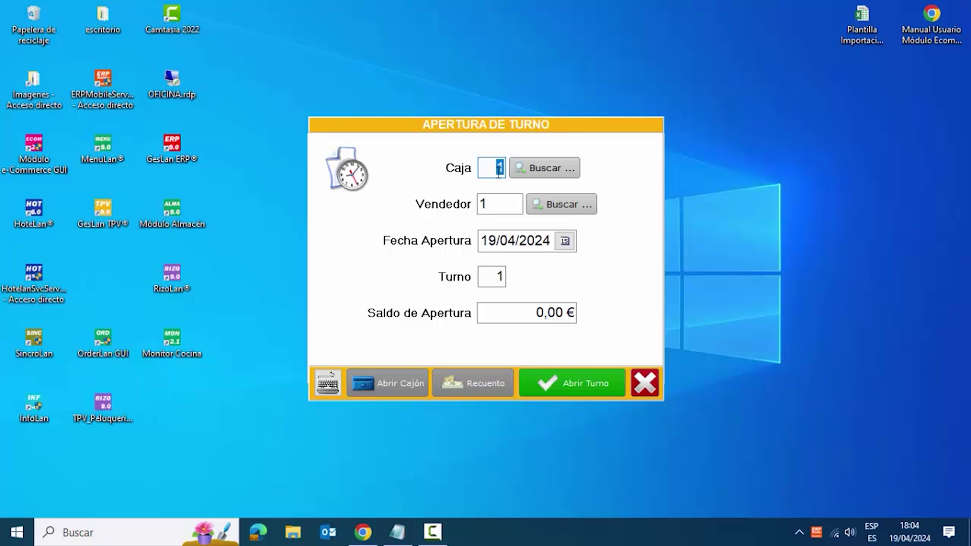
Review the register, seller and opening date for the shift opening, including the lists of available registers and sellers
{"action": "left_click", "coordinate": [521, 176]}
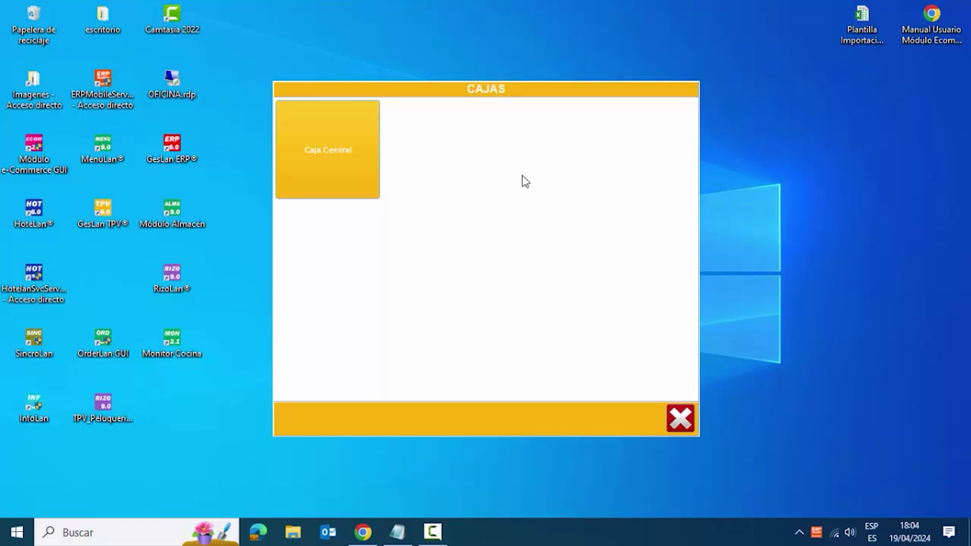
{"action": "left_click", "coordinate": [675, 420]}
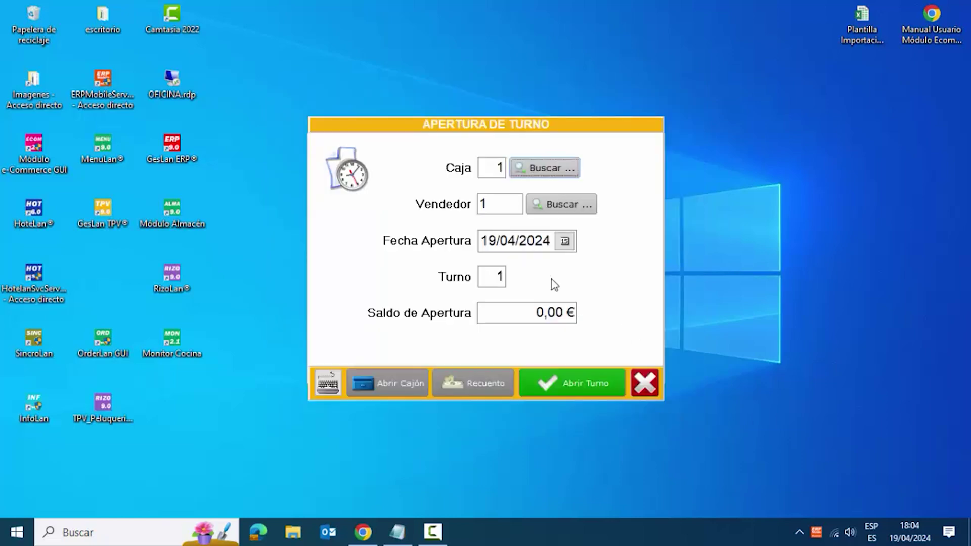
{"action": "left_click", "coordinate": [491, 205]}
{"action": "double_click", "coordinate": [483, 205]}
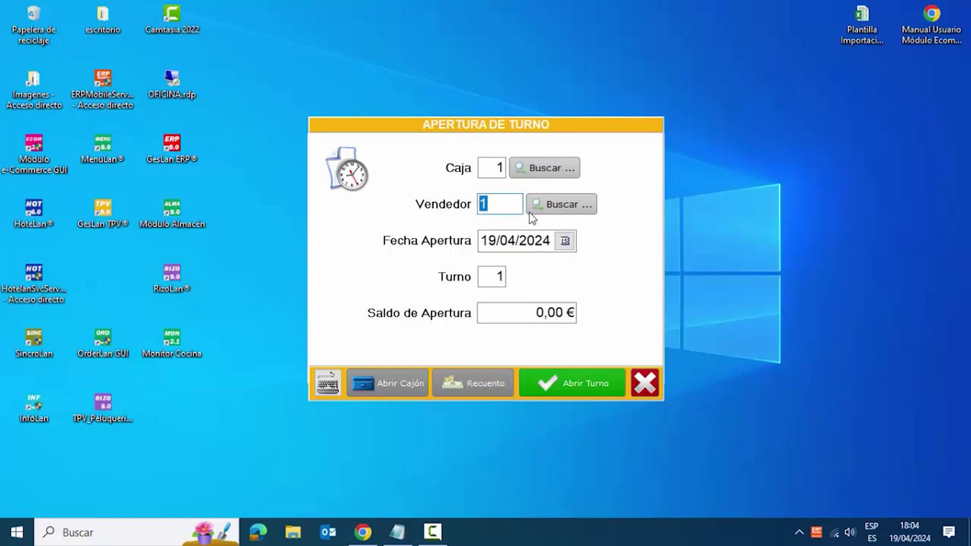
{"action": "left_click", "coordinate": [537, 214]}
{"action": "left_click", "coordinate": [276, 102]}
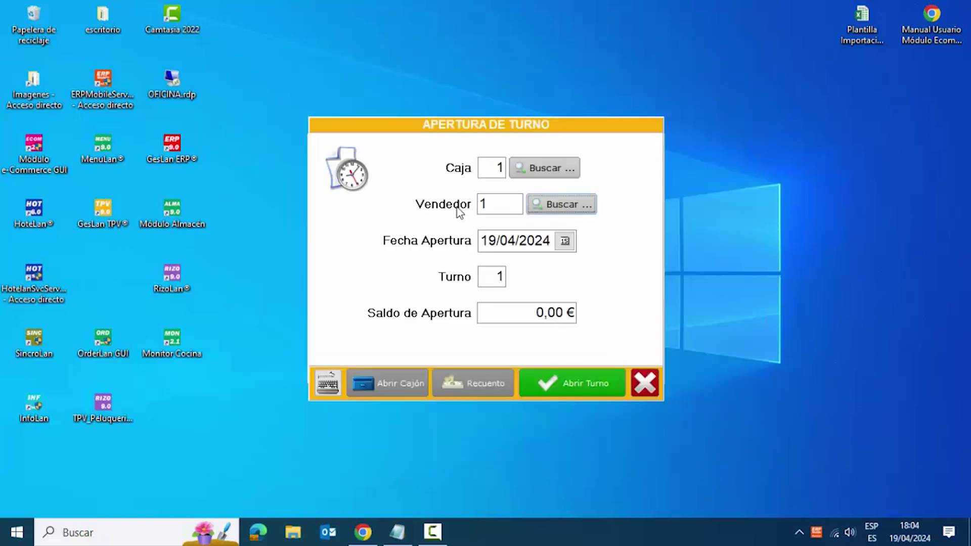
{"action": "left_click", "coordinate": [482, 240]}
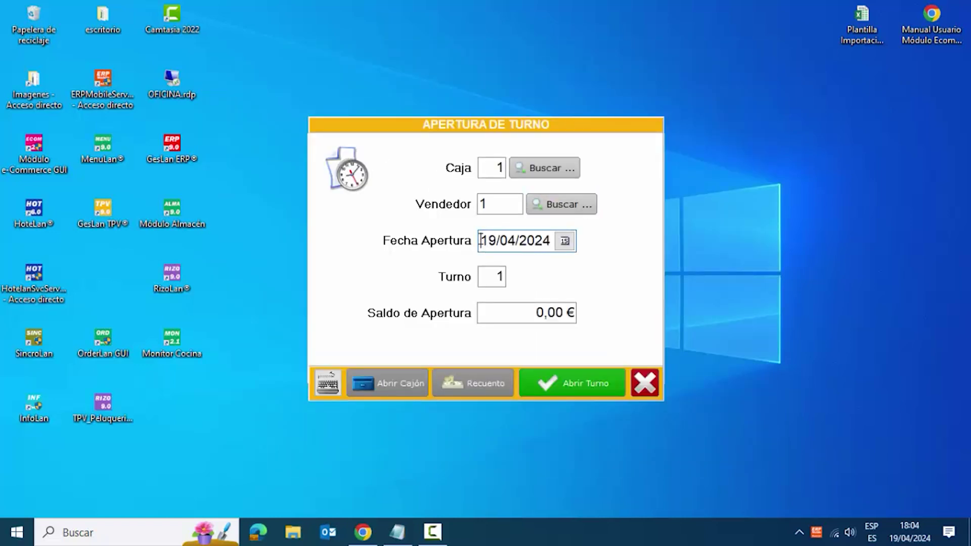
{"action": "left_click_drag", "start_coordinate": [481, 240], "coordinate": [551, 241]}
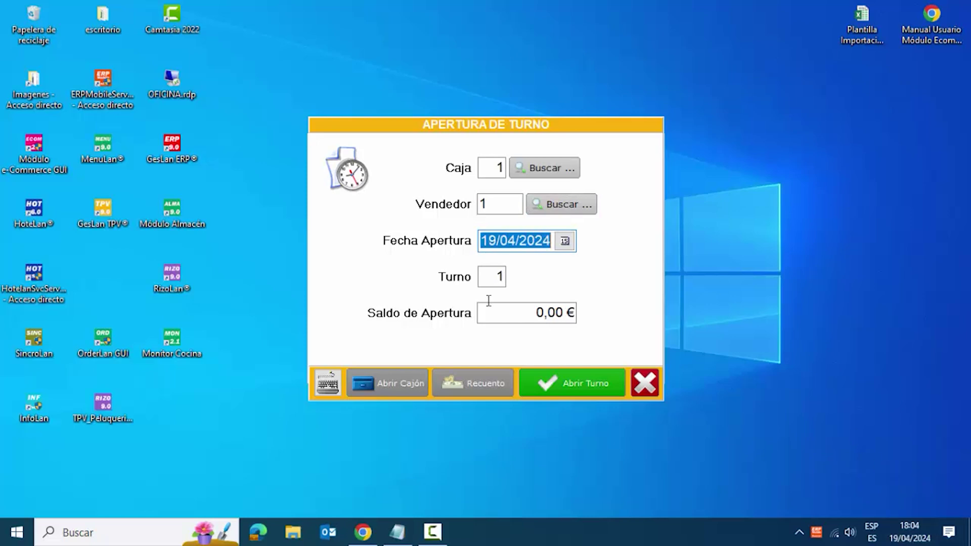
Set the opening balance to 150 € and open the shift
{"action": "left_click_drag", "start_coordinate": [524, 312], "coordinate": [569, 312]}
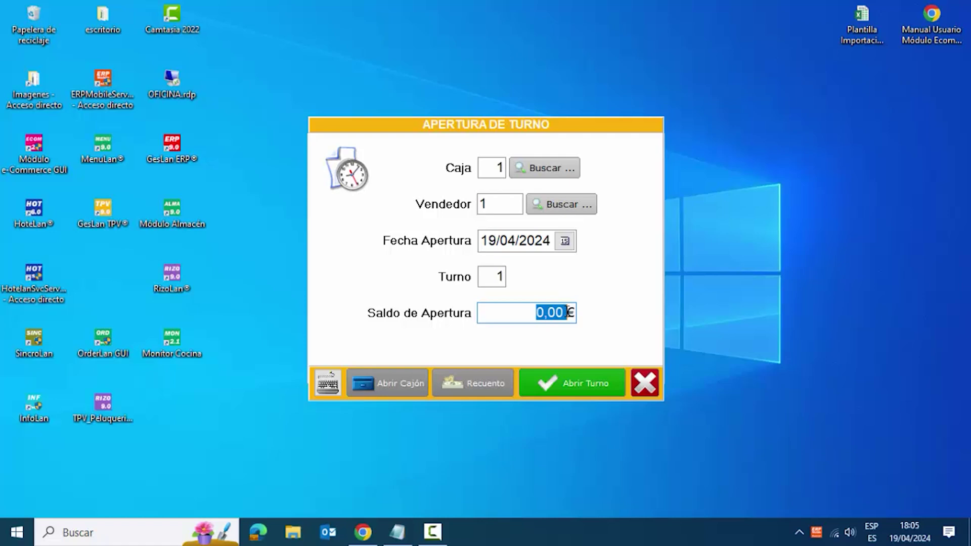
{"action": "type", "text": "150€"}
{"action": "left_click", "coordinate": [562, 384]}
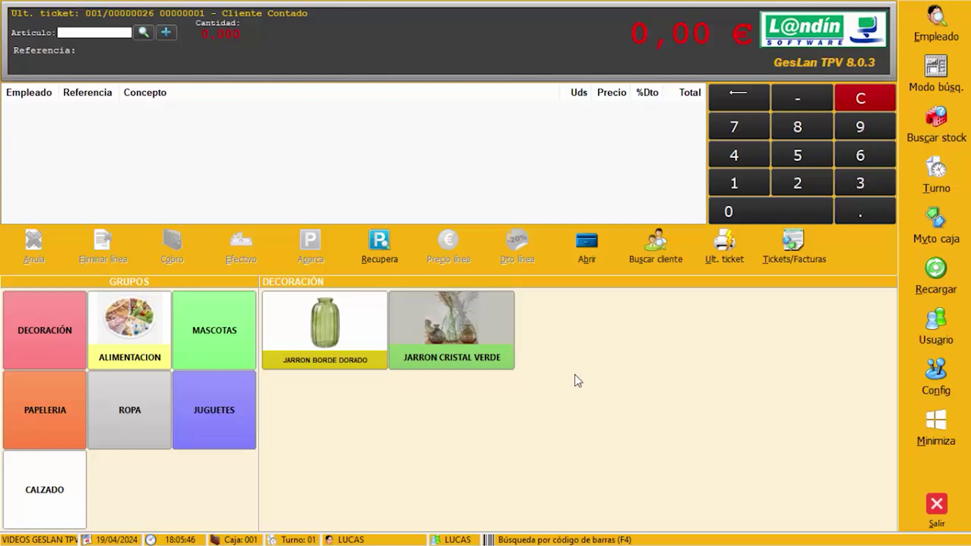
Open the shift closings window and try to close the cash register while the shift is open
{"action": "left_click", "coordinate": [934, 171]}
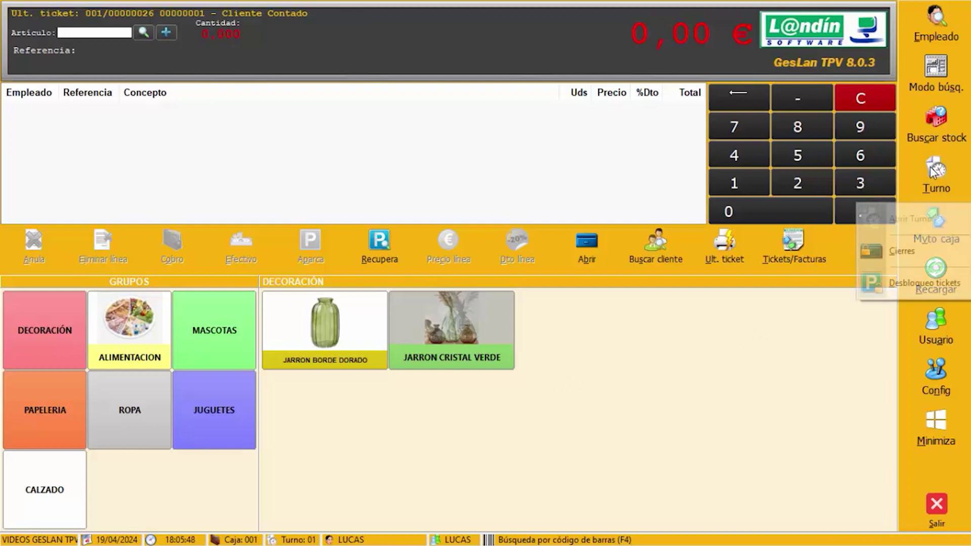
{"action": "left_click", "coordinate": [894, 252]}
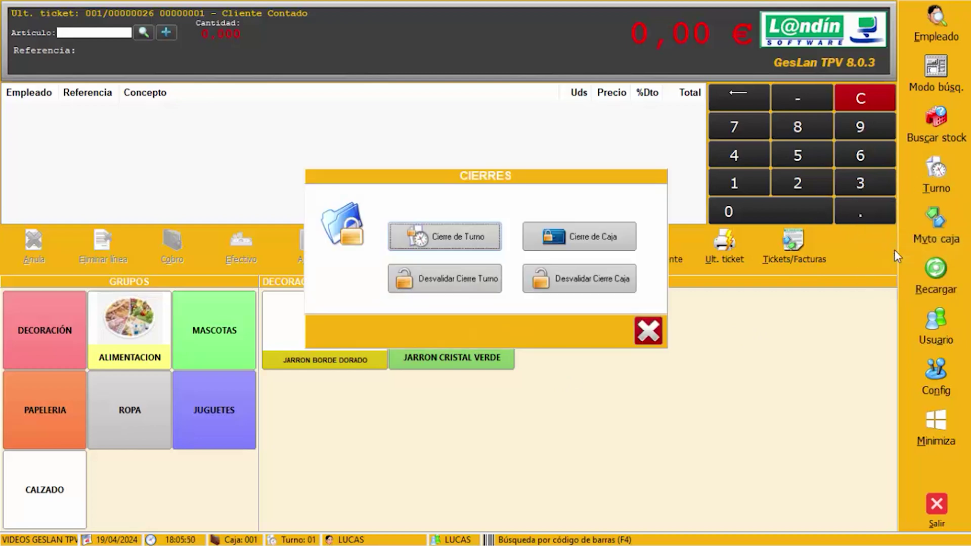
{"action": "left_click", "coordinate": [566, 235]}
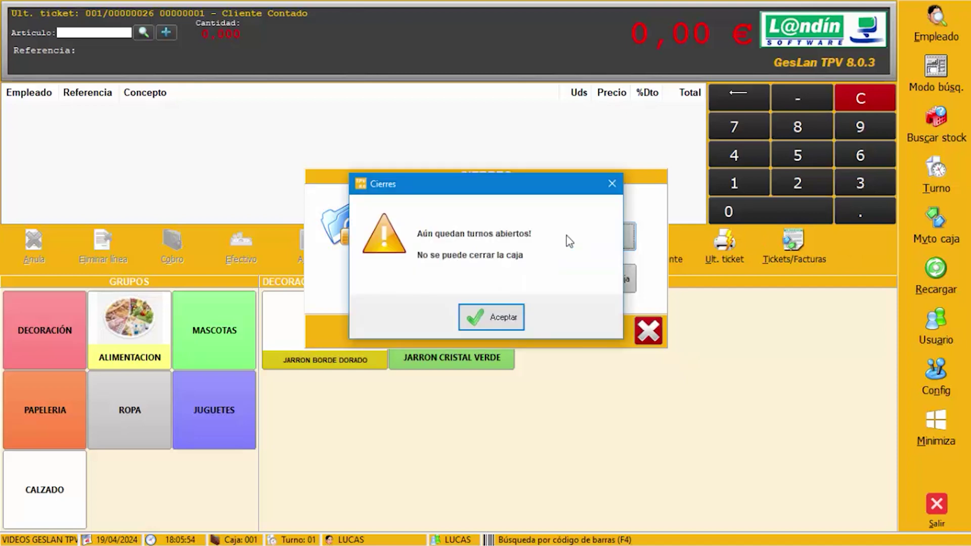
{"action": "left_click", "coordinate": [506, 318]}
Start the shift closing with a final balance of 250 € and the first seller as the one who closes it
{"action": "left_click", "coordinate": [464, 234]}
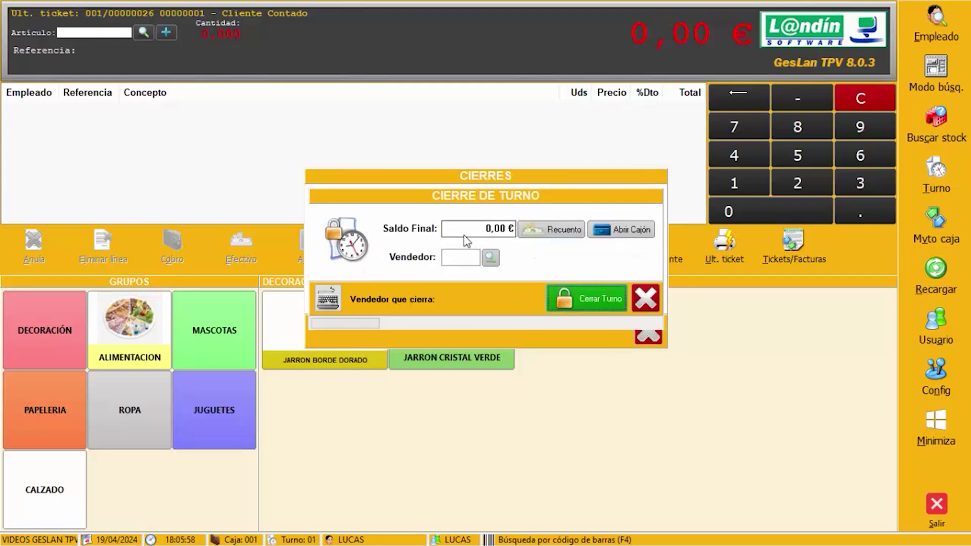
{"action": "left_click_drag", "start_coordinate": [469, 230], "coordinate": [505, 227]}
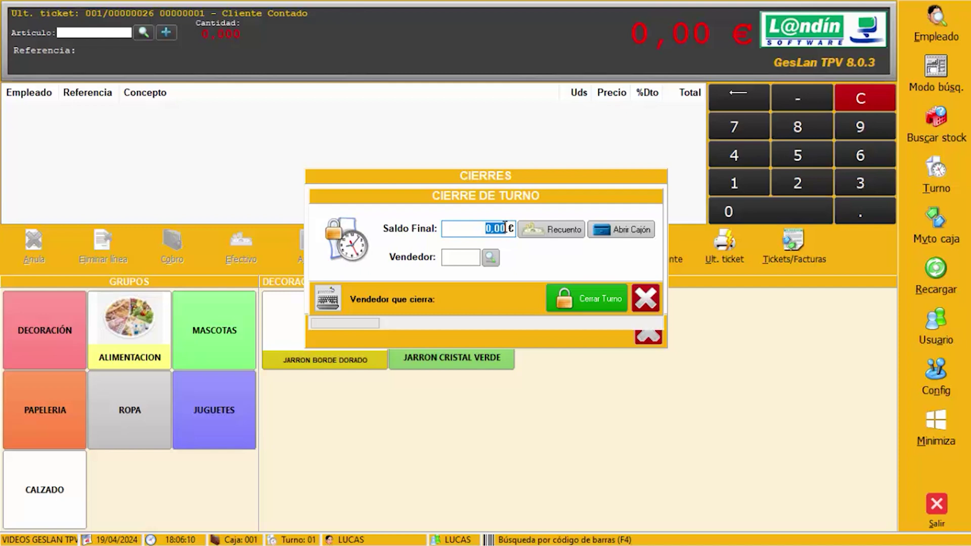
{"action": "type", "text": "250"}
{"action": "left_click", "coordinate": [491, 257]}
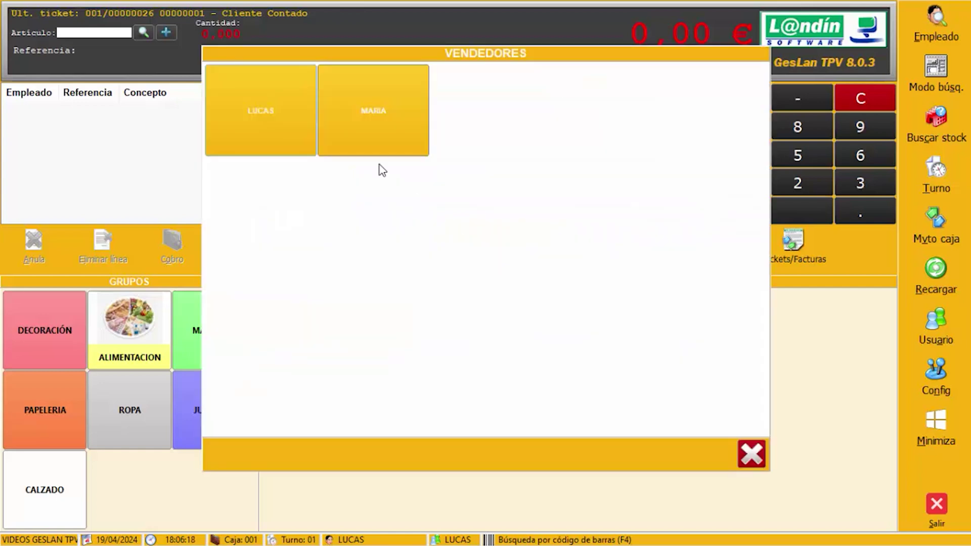
{"action": "left_click", "coordinate": [292, 107]}
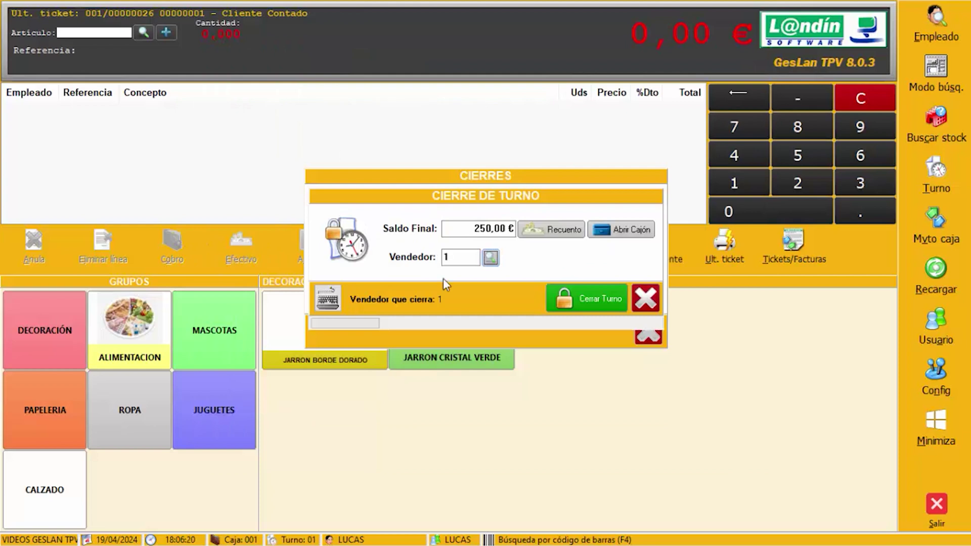
Try to close the shift with the seller field cleared, and reselect the first seller
{"action": "double_click", "coordinate": [461, 261]}
{"action": "key", "text": "BackSpace"}
{"action": "left_click", "coordinate": [581, 299]}
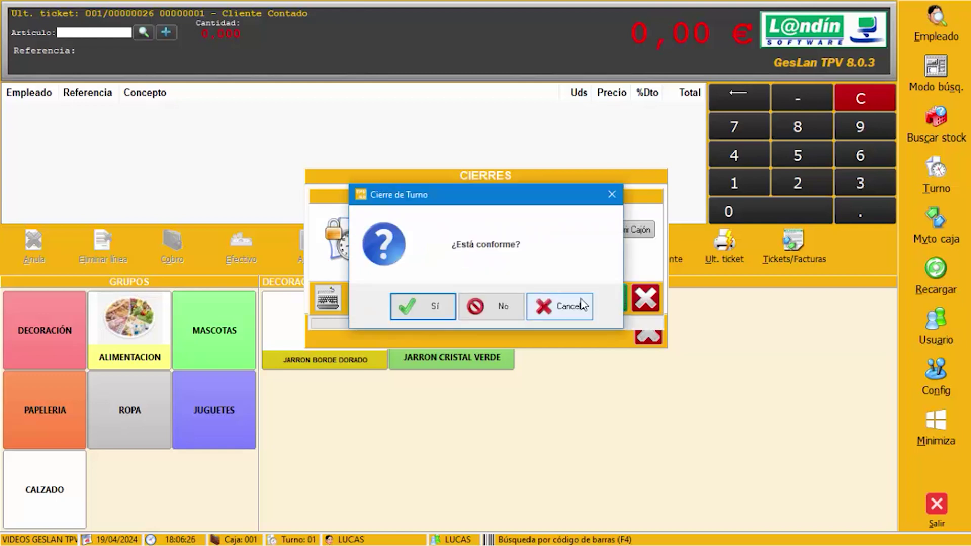
{"action": "left_click", "coordinate": [449, 306]}
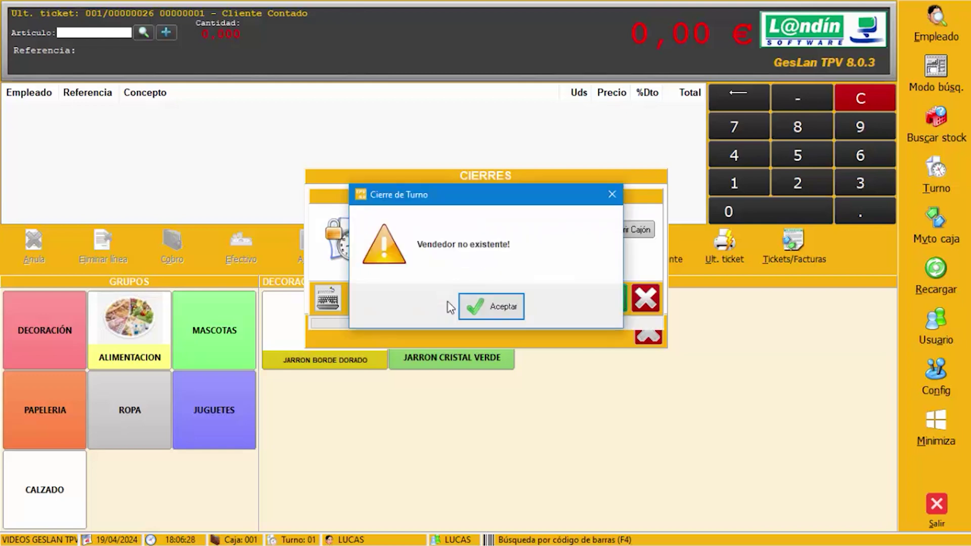
{"action": "left_click", "coordinate": [502, 307]}
{"action": "left_click", "coordinate": [484, 261]}
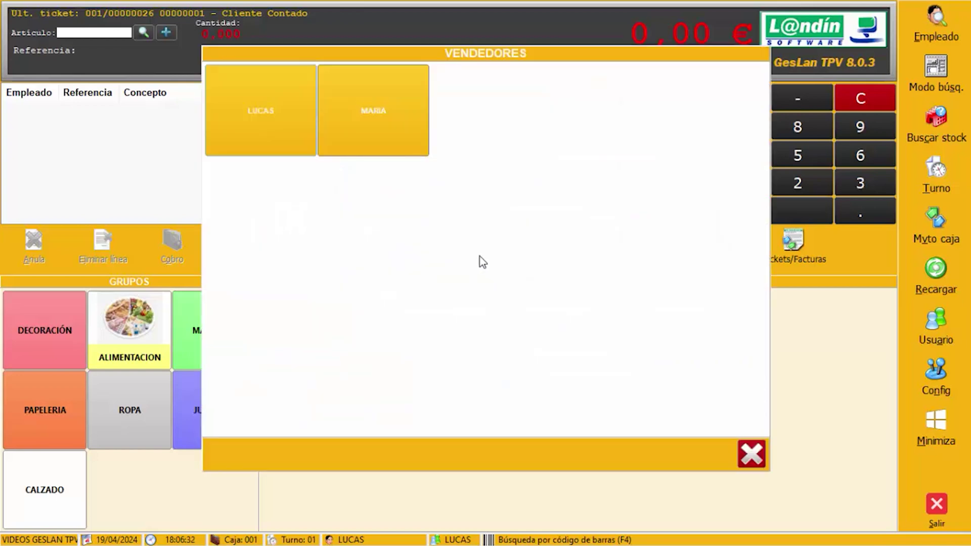
{"action": "left_click", "coordinate": [266, 118]}
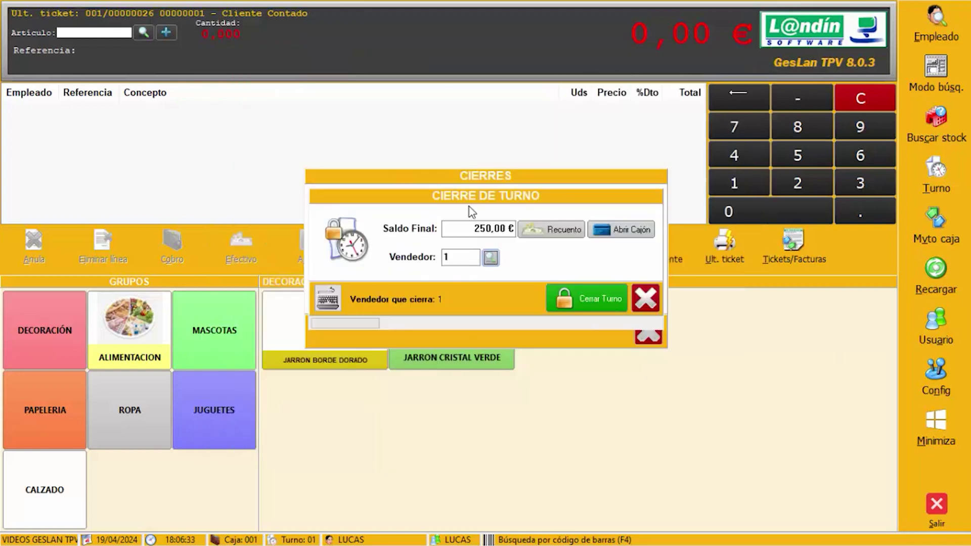
Close and settle the shift, decline printing the shift summary and leave the closings window
{"action": "left_click", "coordinate": [583, 300]}
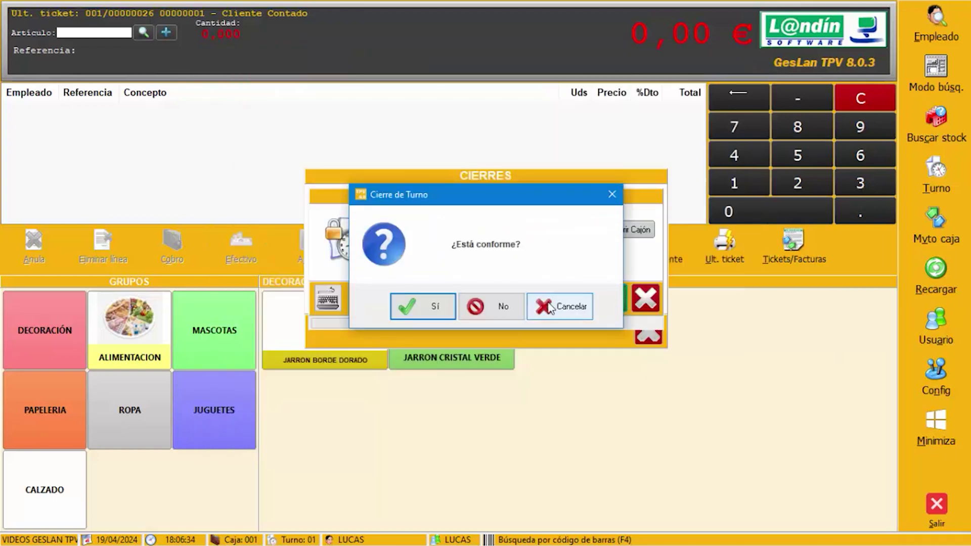
{"action": "left_click", "coordinate": [437, 308]}
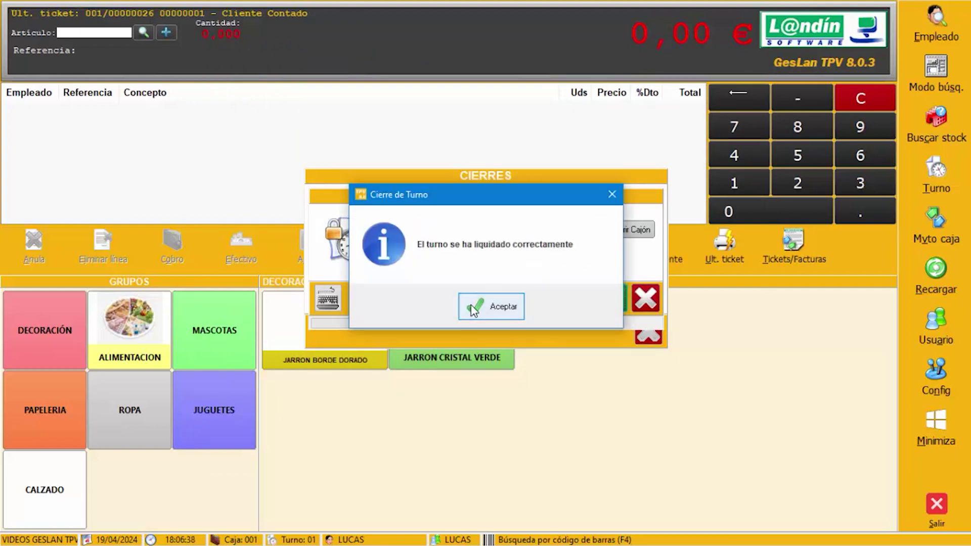
{"action": "left_click", "coordinate": [475, 309]}
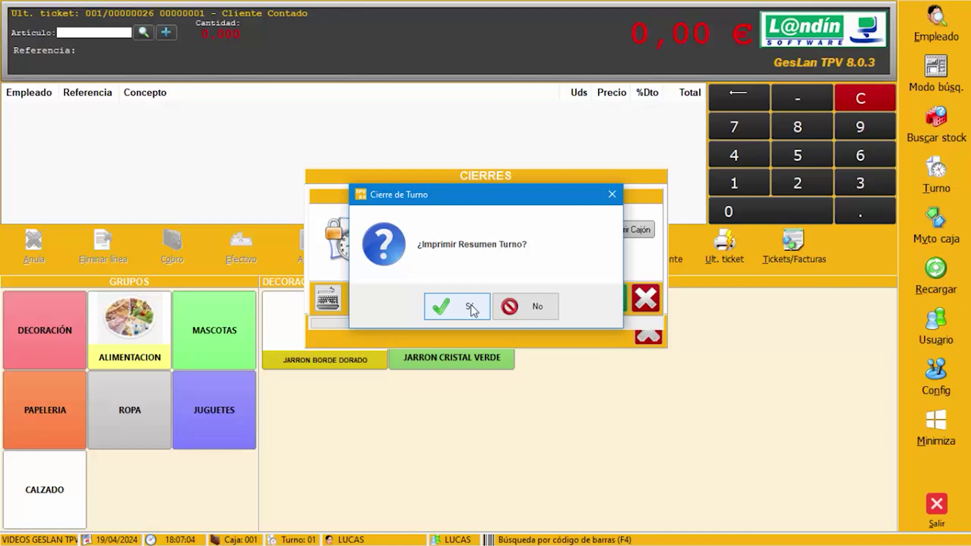
{"action": "left_click", "coordinate": [509, 311]}
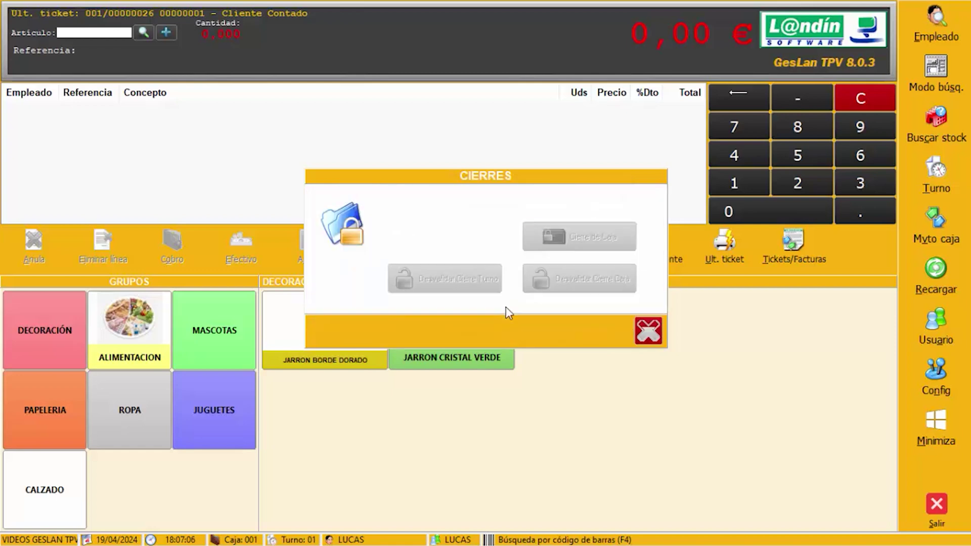
{"action": "left_click", "coordinate": [646, 333]}
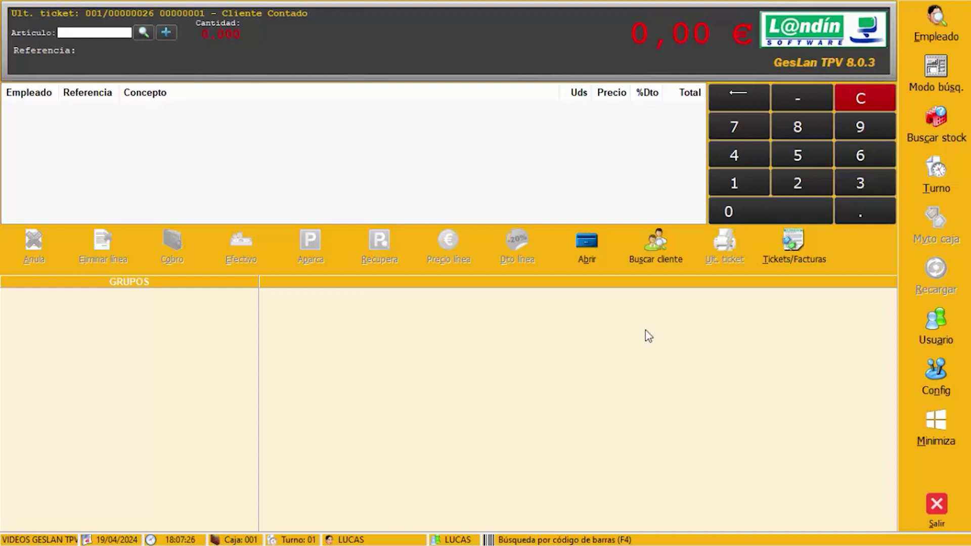
Start opening a new shift as the second seller and set the shift number to 2
{"action": "left_click", "coordinate": [947, 177]}
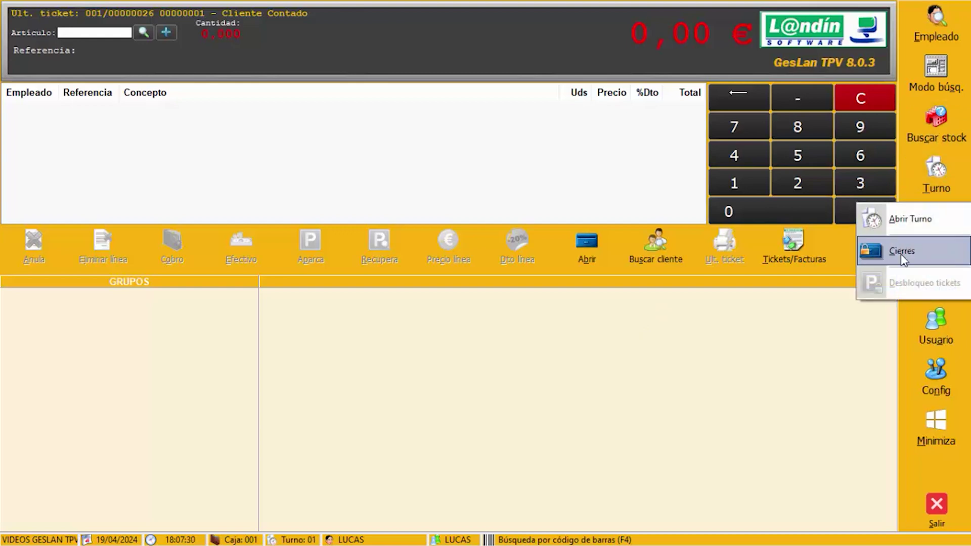
{"action": "left_click", "coordinate": [903, 222]}
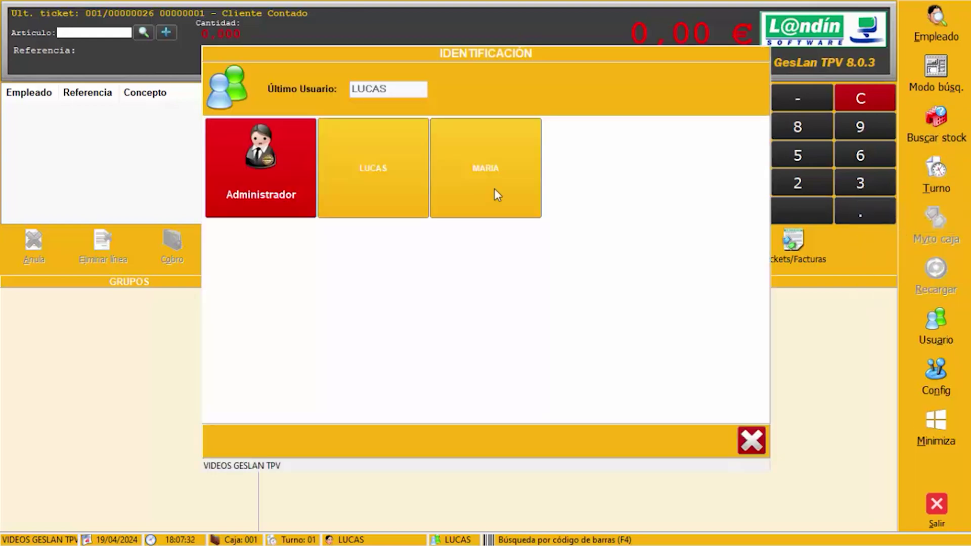
{"action": "left_click", "coordinate": [461, 189]}
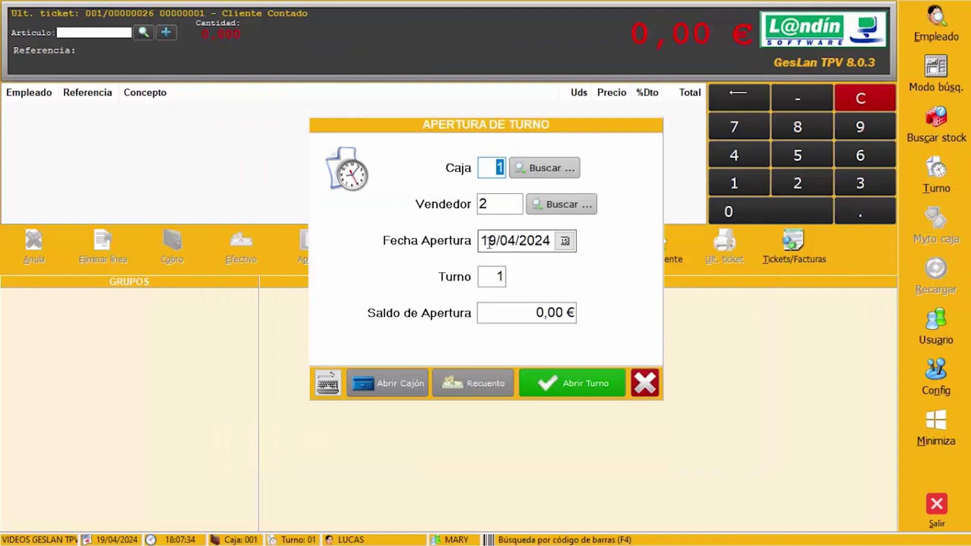
{"action": "left_click", "coordinate": [499, 277]}
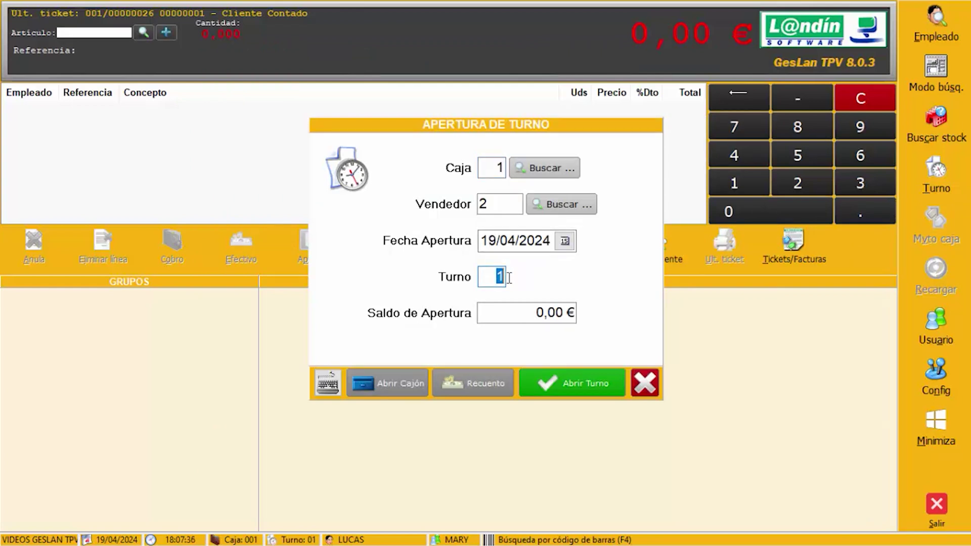
{"action": "type", "text": "2"}
Set the second shift's opening balance to 150 € and open the shift
{"action": "left_click", "coordinate": [526, 310]}
{"action": "left_click_drag", "start_coordinate": [536, 312], "coordinate": [565, 311]}
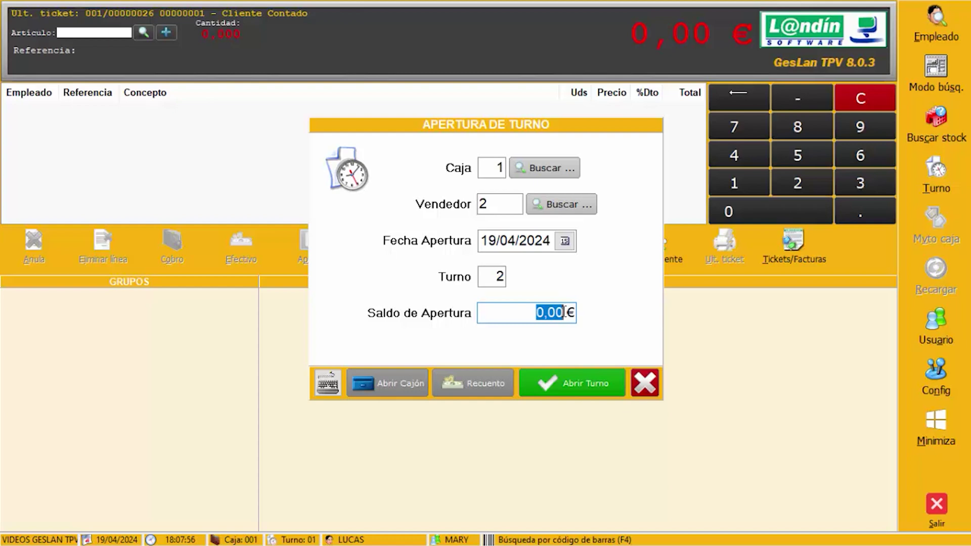
{"action": "type", "text": "250€"}
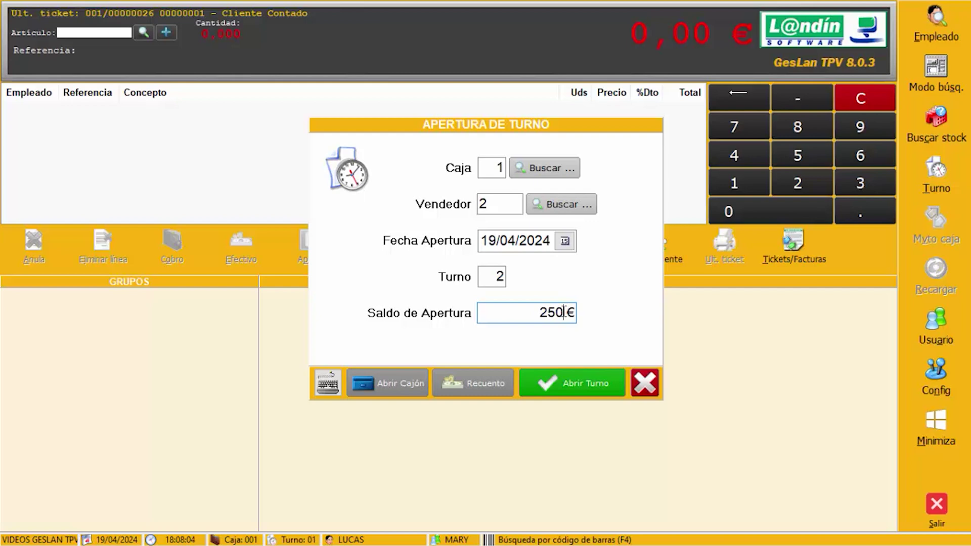
{"action": "key", "text": "BackSpace"}
{"action": "key", "text": "BackSpace"}
{"action": "key", "text": "BackSpace"}
{"action": "type", "text": "150"}
{"action": "left_click", "coordinate": [555, 380]}
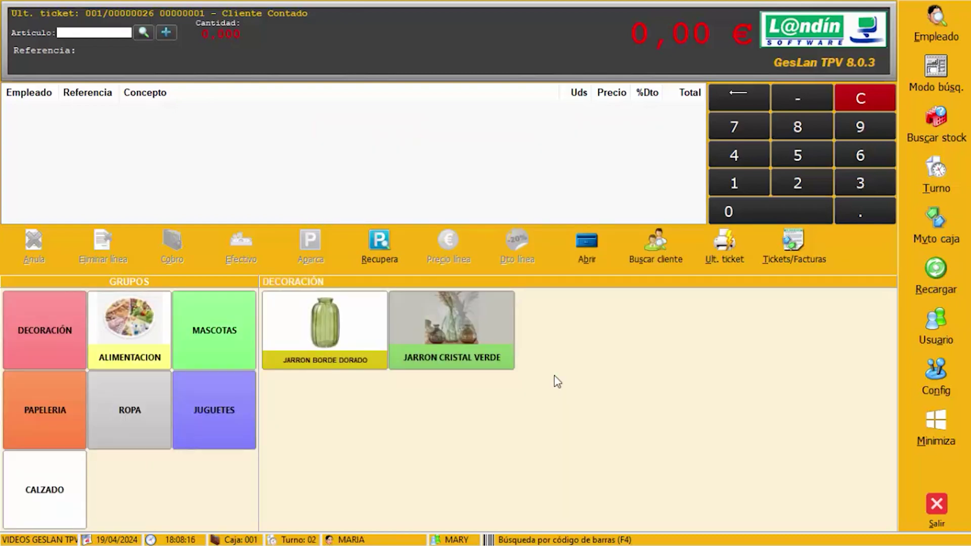